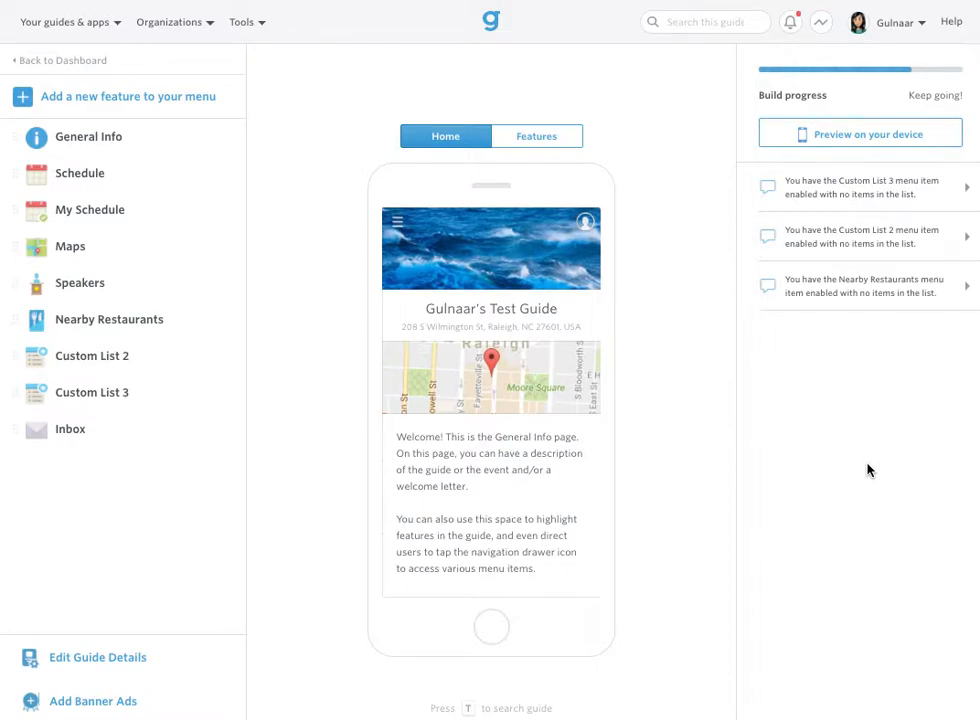
Step: Open the file import page of the Nearby Restaurants list and download the Custom List Items (XLS) template
left_click(188, 319)
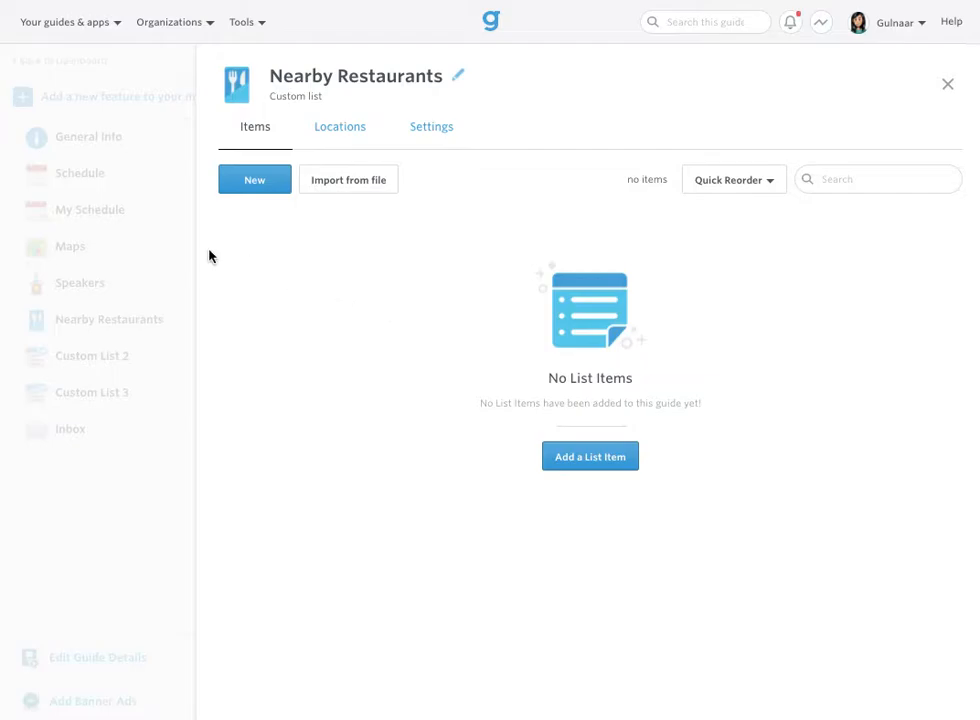
left_click(348, 181)
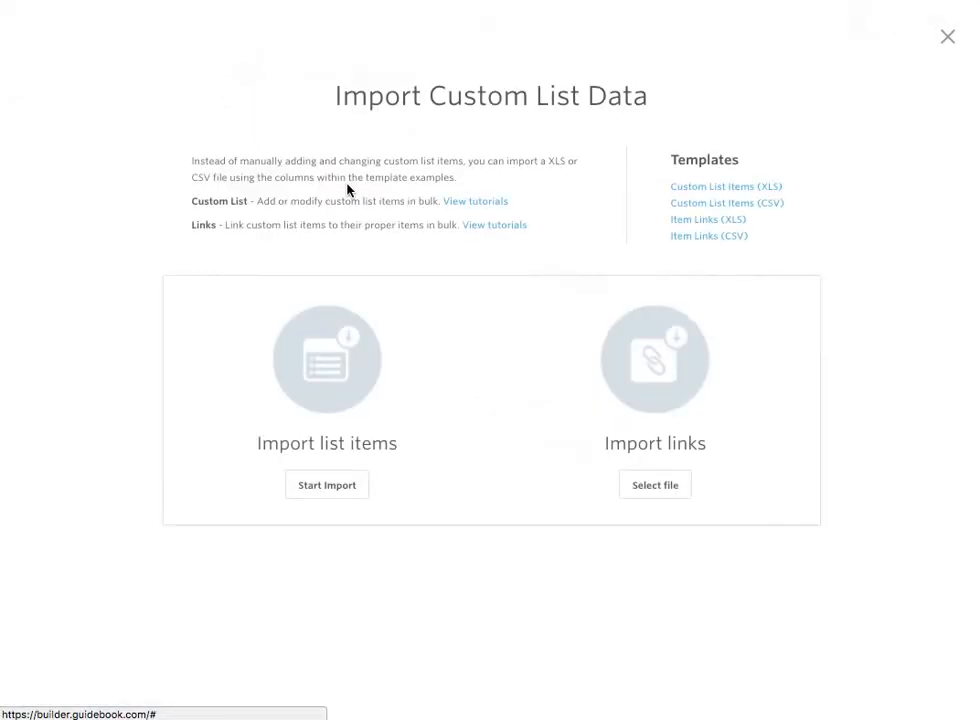
double_click(720, 161)
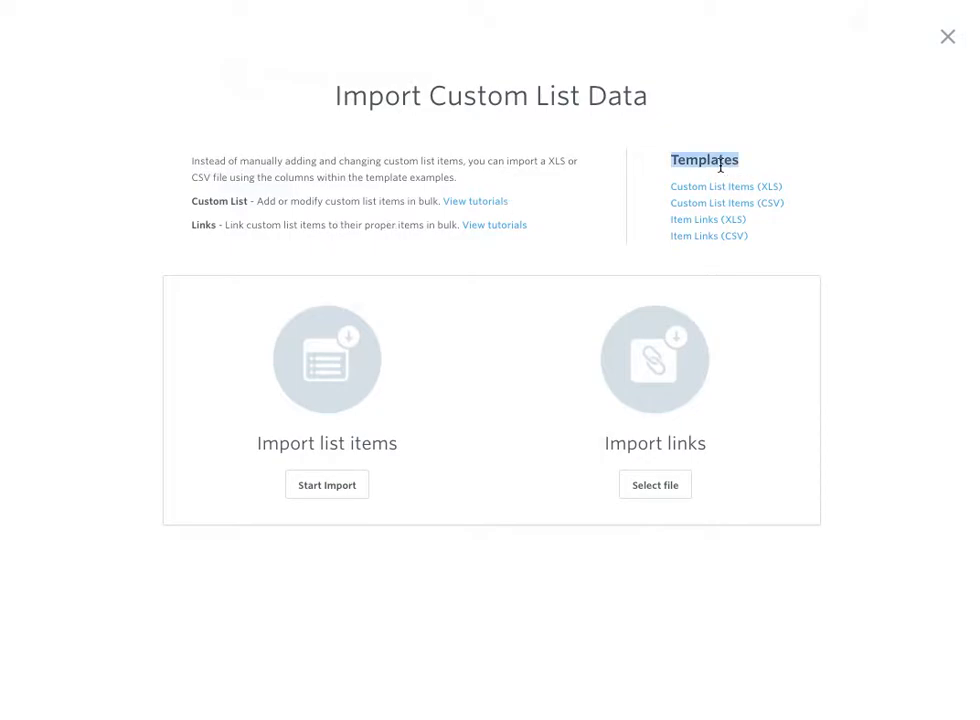
left_click(773, 167)
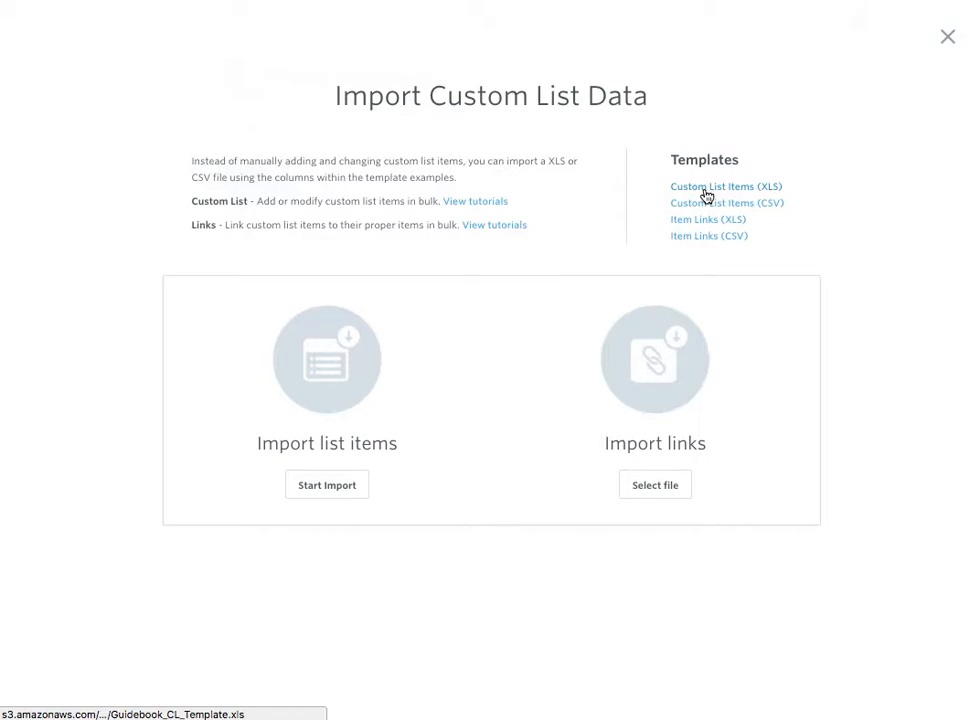
left_click(776, 190)
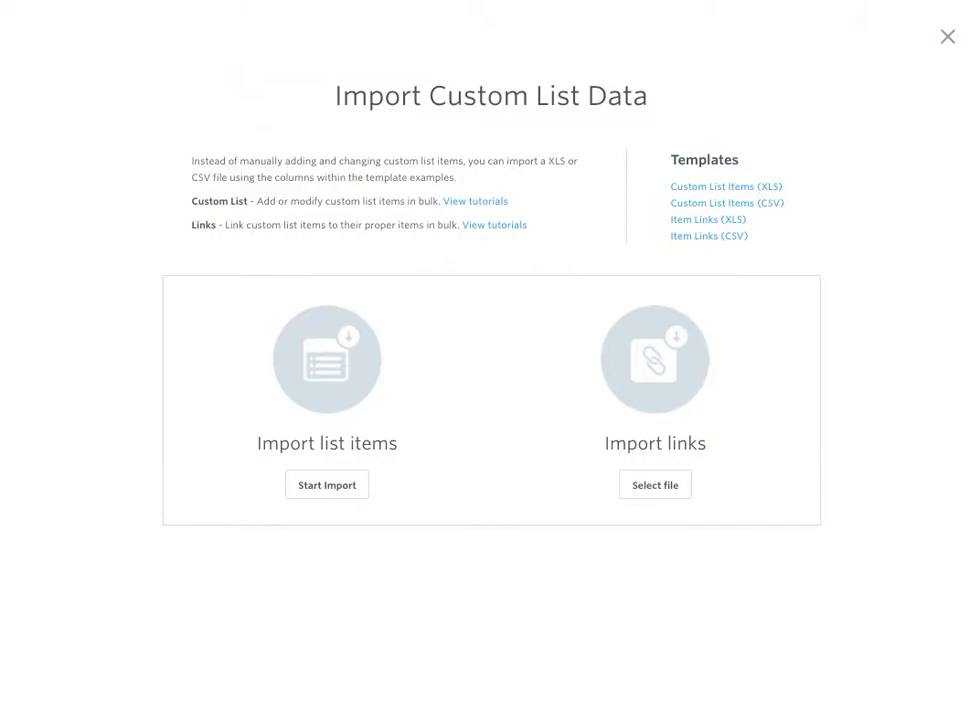
Step: Switch to Guidebook_CL_Template.xls in Excel and narrow all columns to one uniform width so every heading fits in view
left_click_drag(979, 226, 604, 24)
left_click_drag(755, 557, 964, 705)
left_click(446, 686)
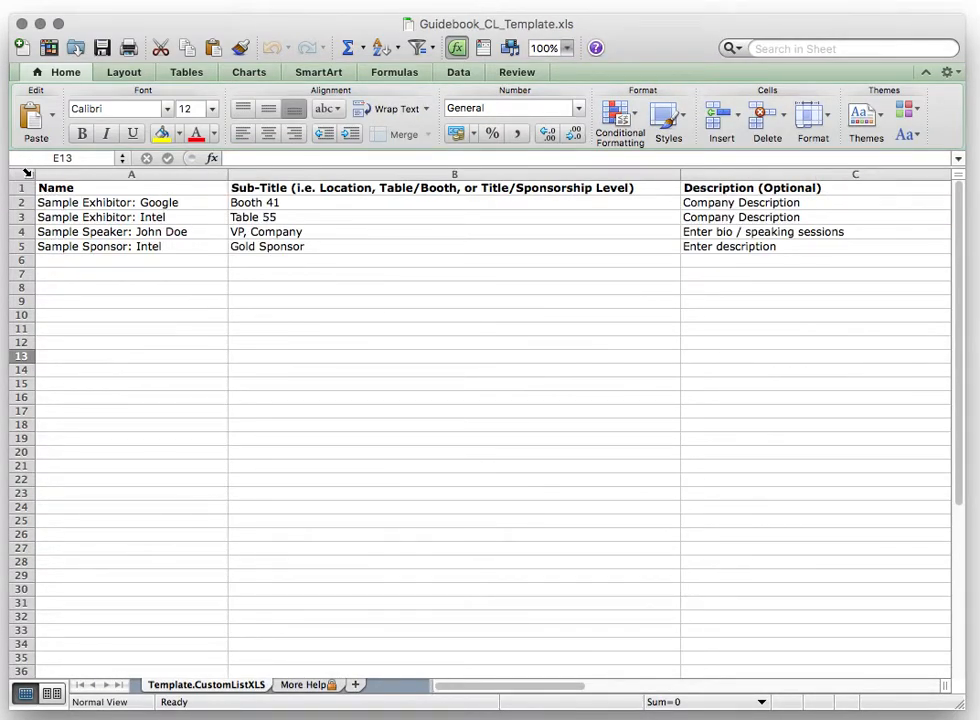
left_click(25, 174)
left_click_drag(228, 176, 128, 180)
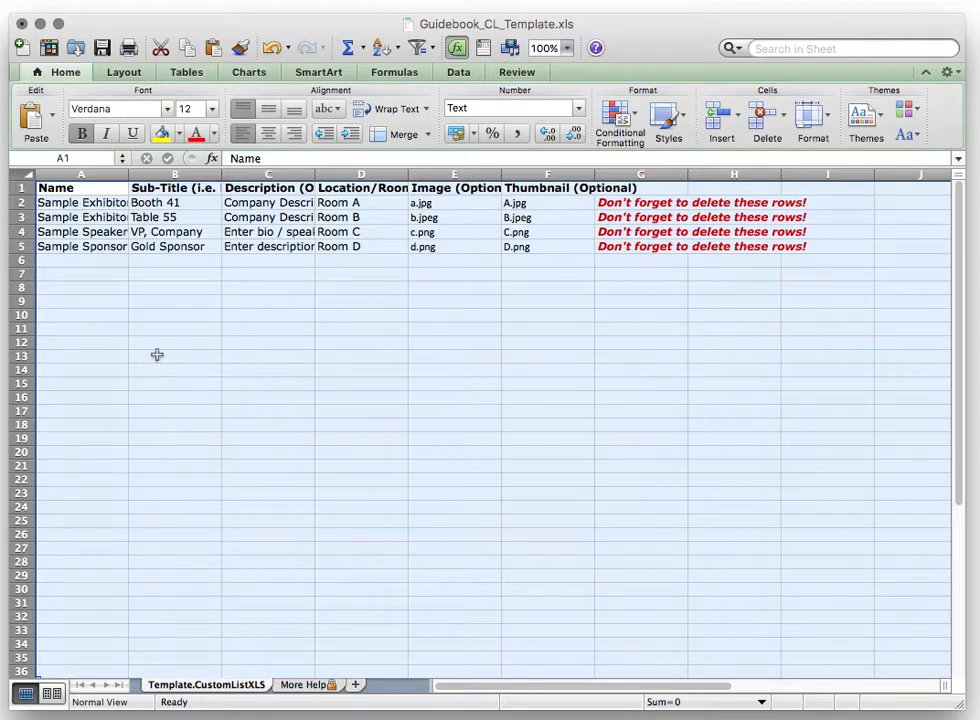
left_click(73, 192)
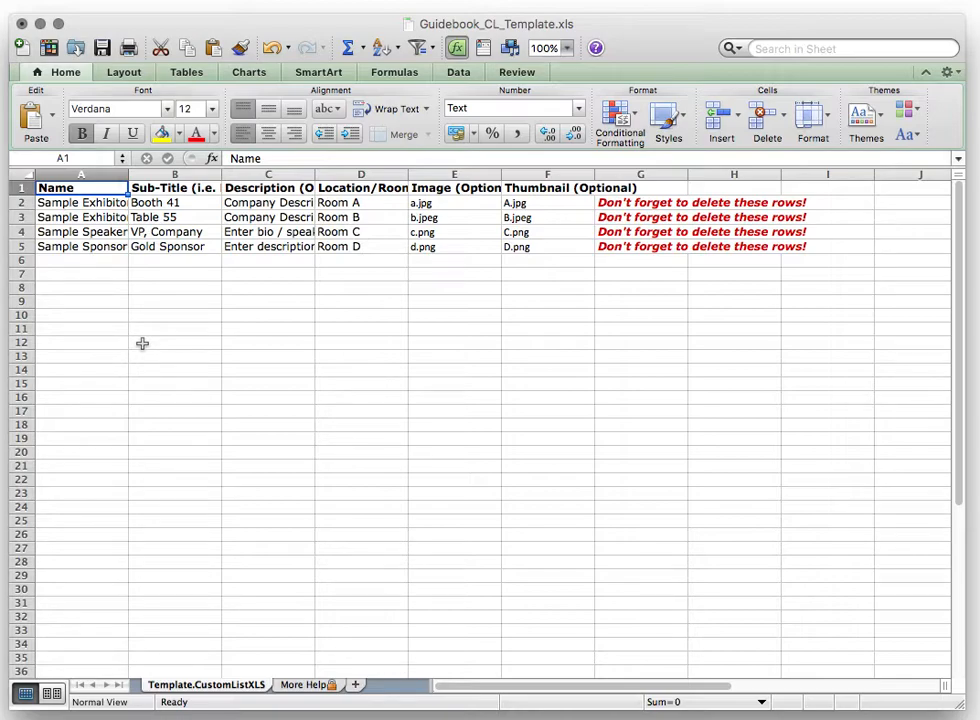
Step: Clear the contents of the sample rows 2 to 5, keeping the heading row
left_click(18, 202)
left_click_drag(18, 202, 30, 253)
right_click(30, 253)
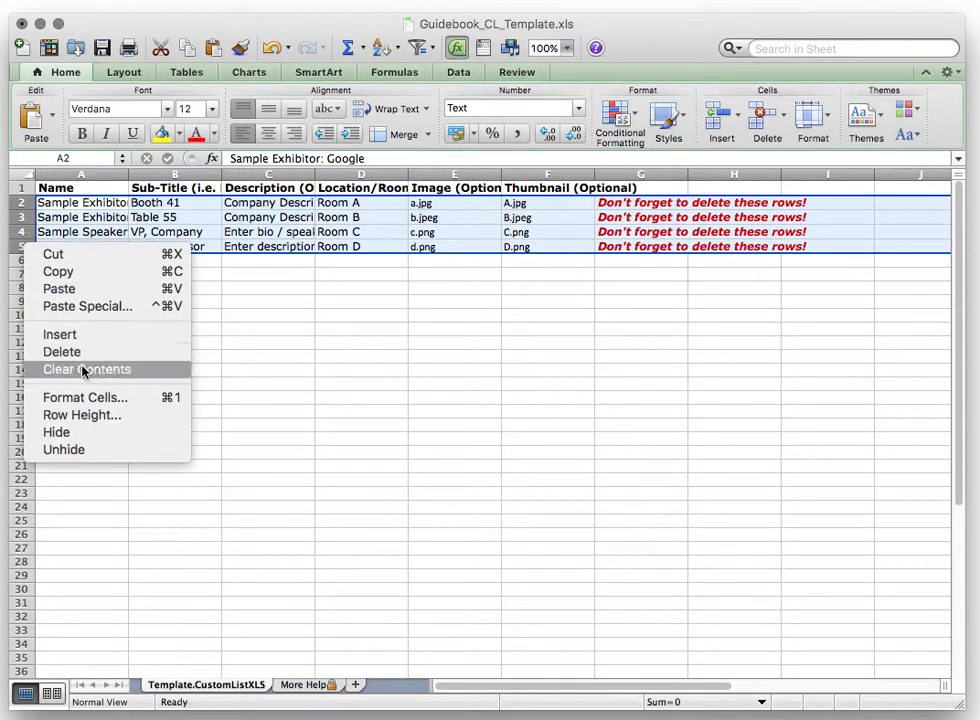
left_click(85, 368)
left_click(81, 205)
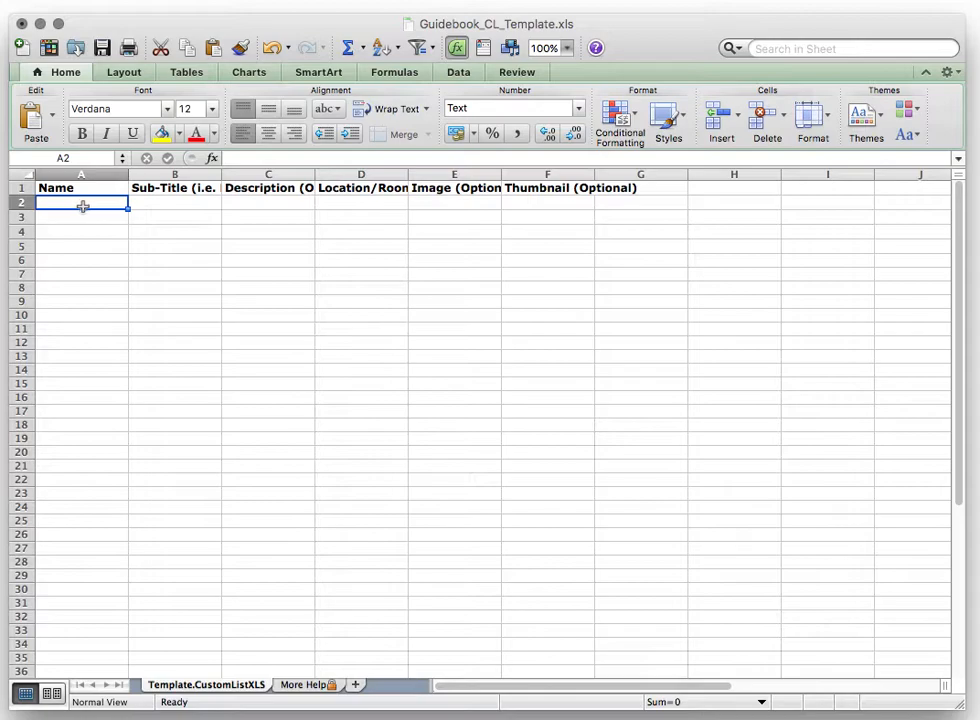
Step: Review the template's row 1 headings from Name through Thumbnail (Optional)
left_click(90, 190)
left_click(170, 188)
left_click(270, 189)
left_click(355, 192)
left_click(460, 190)
left_click(520, 189)
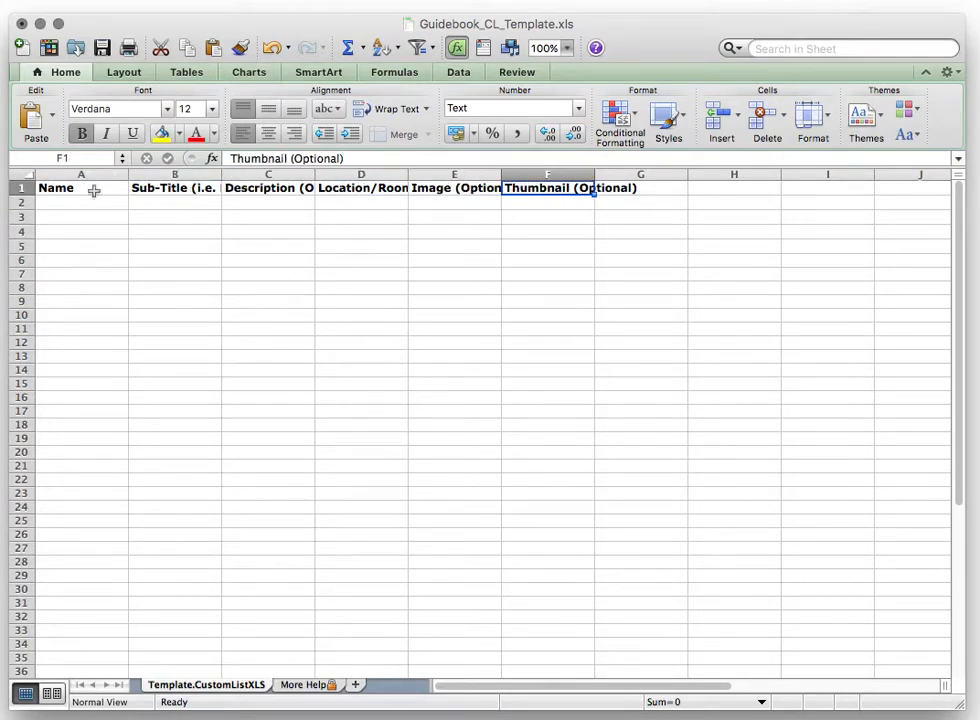
left_click(82, 202)
left_click(22, 188)
Step: Enter the restaurant names Chuck's, Beasley's, Centro and Subway in the Name column, cells A2 to A5
left_click(50, 202)
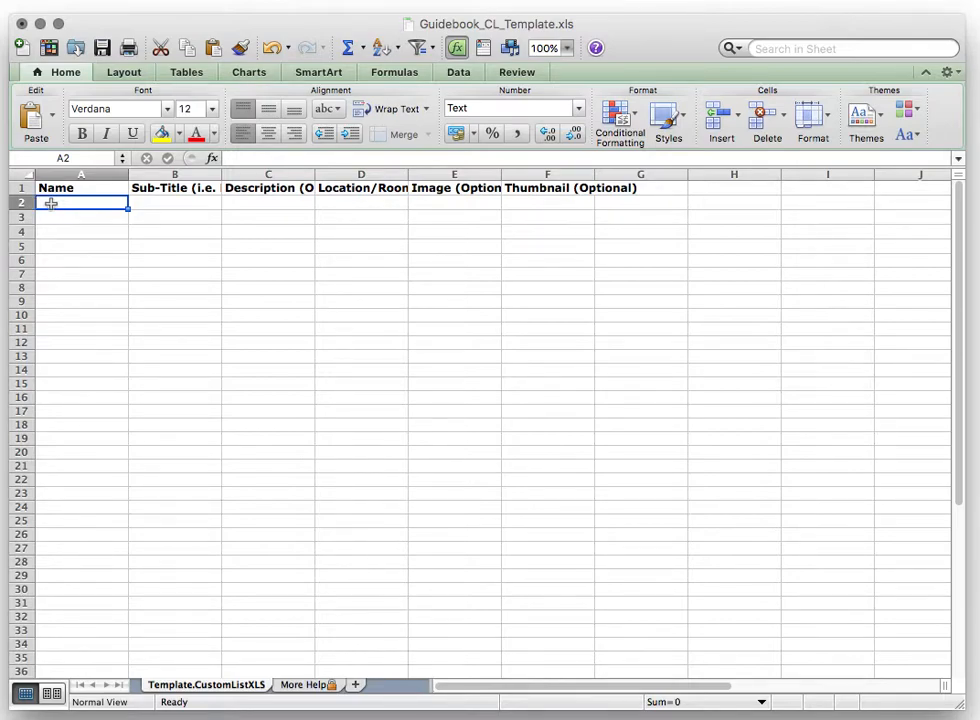
type("Ch")
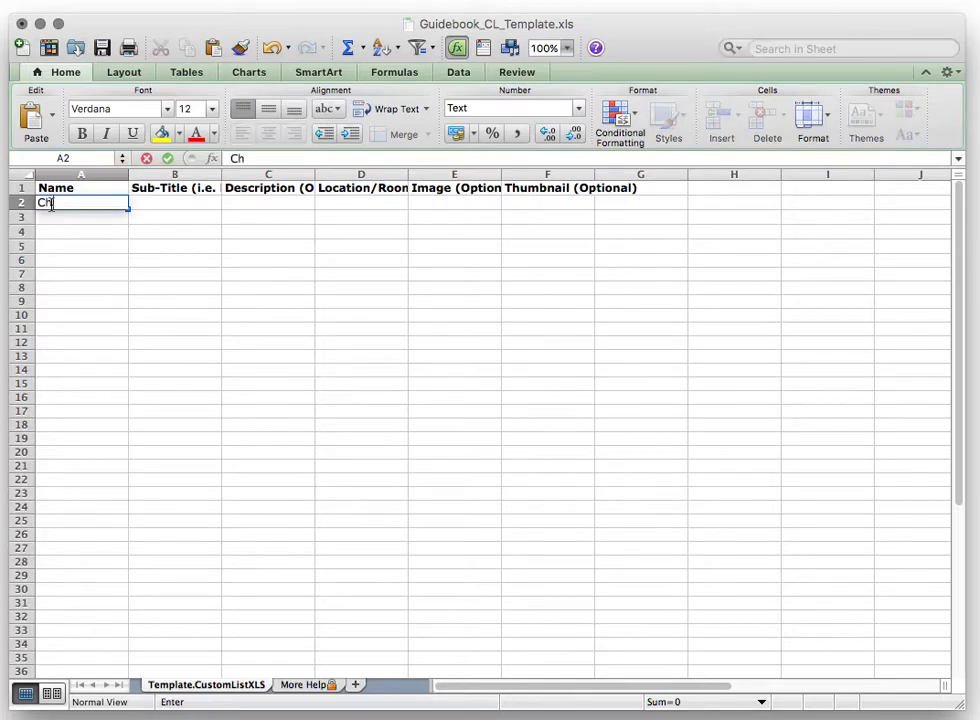
type("uck's")
left_click(63, 222)
type("B")
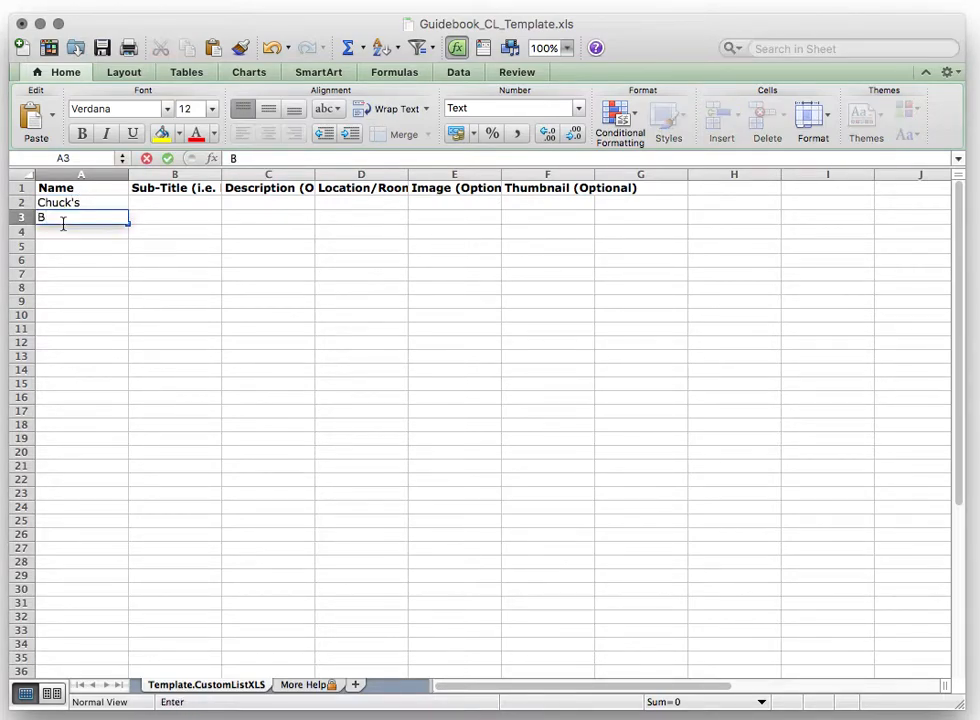
type("easley's")
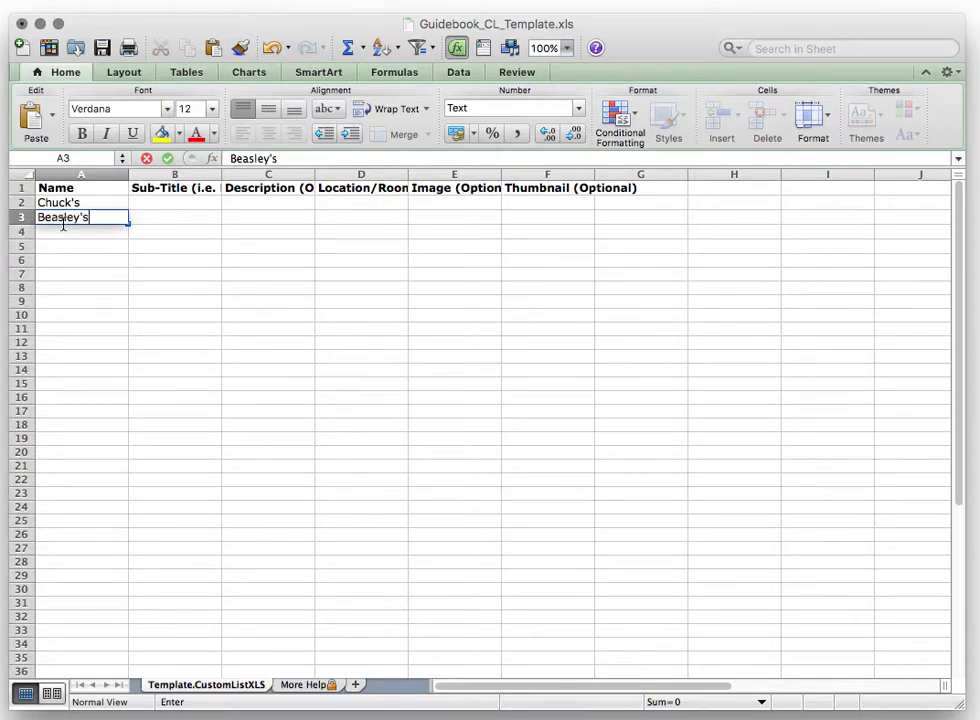
left_click(63, 231)
type("Centor")
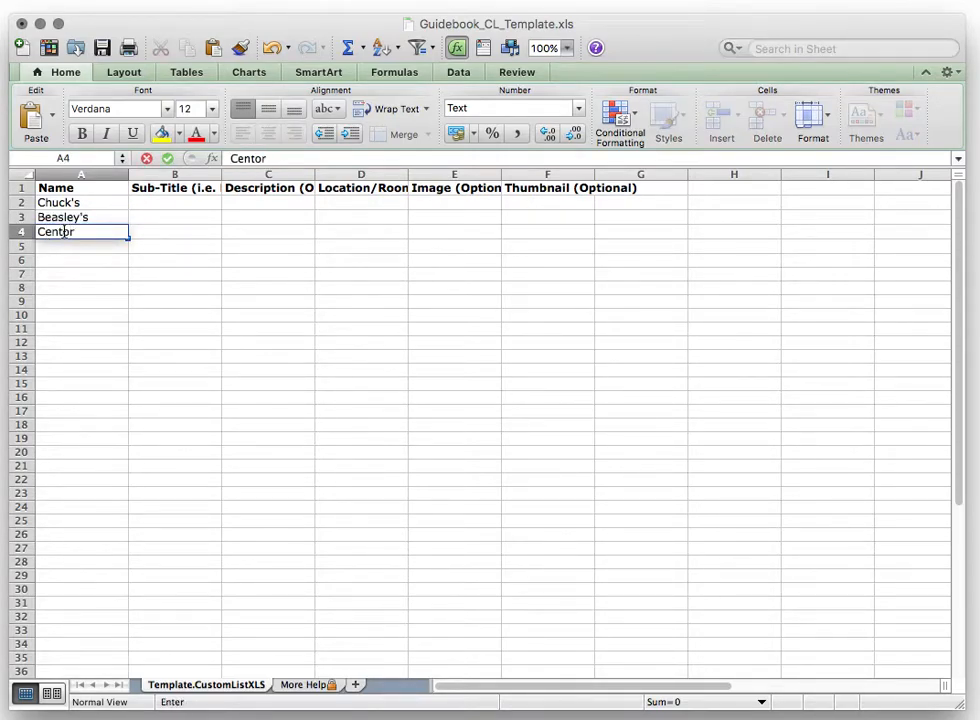
key("BackSpace")
type("ro")
key("Return")
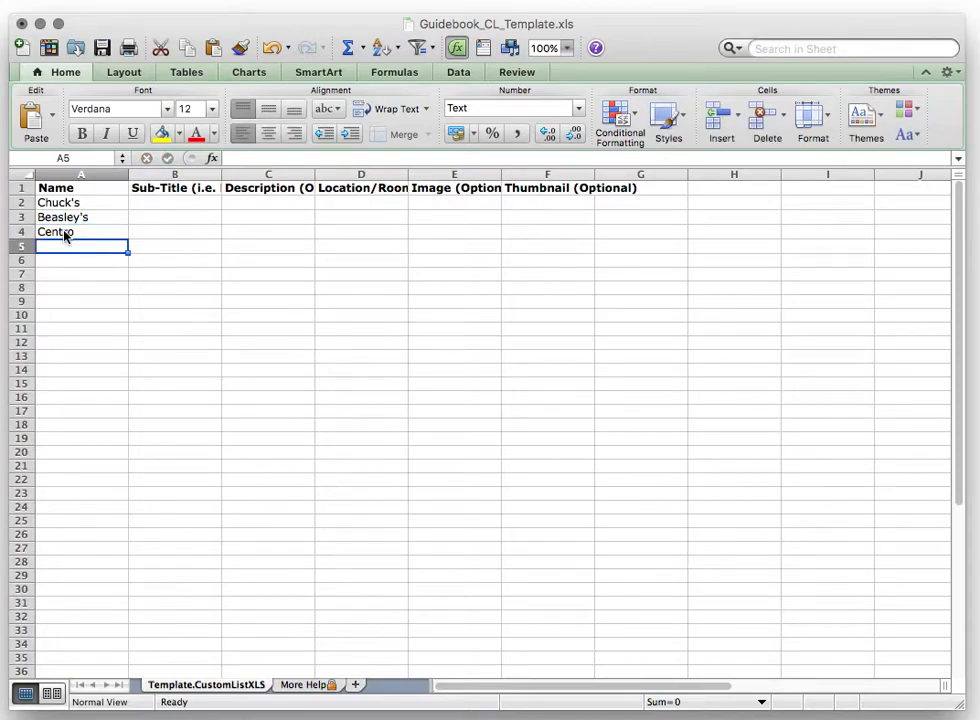
type("Subway")
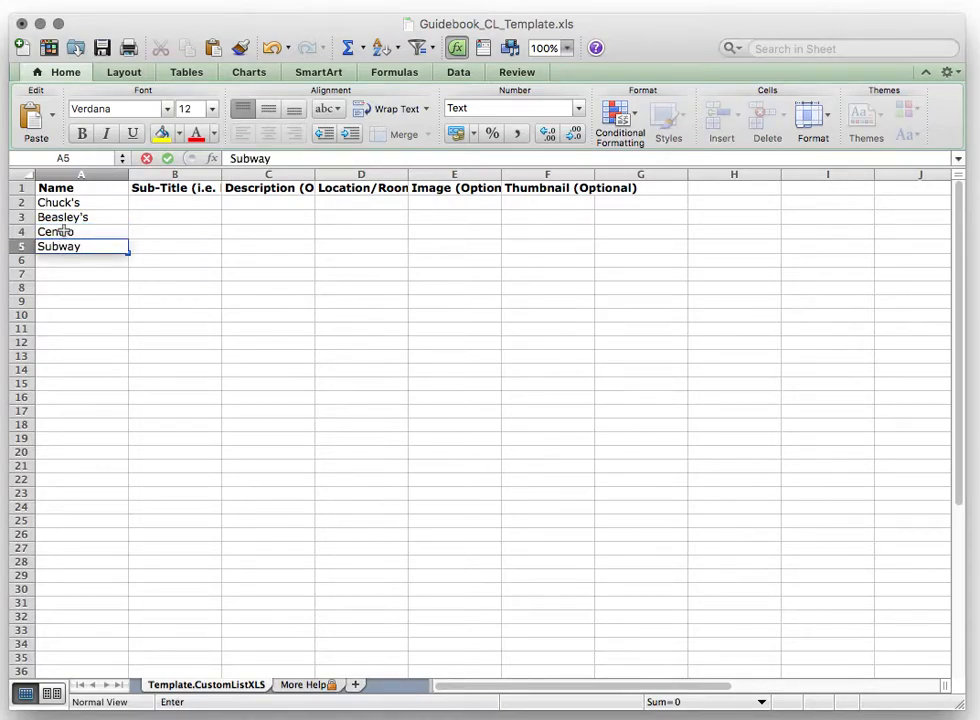
key("Return")
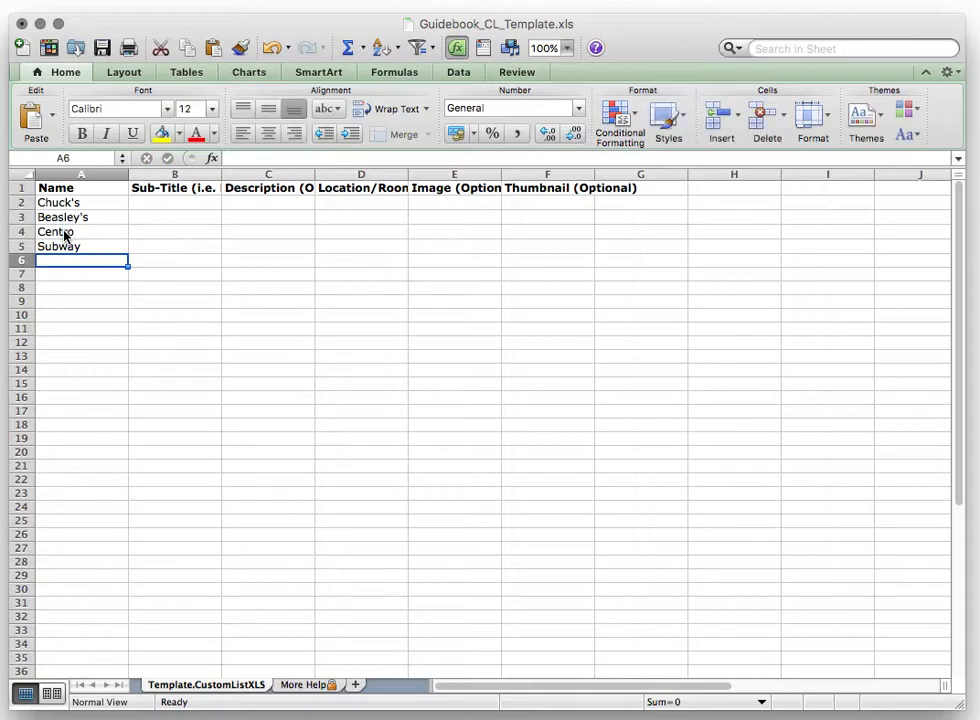
left_click(98, 174)
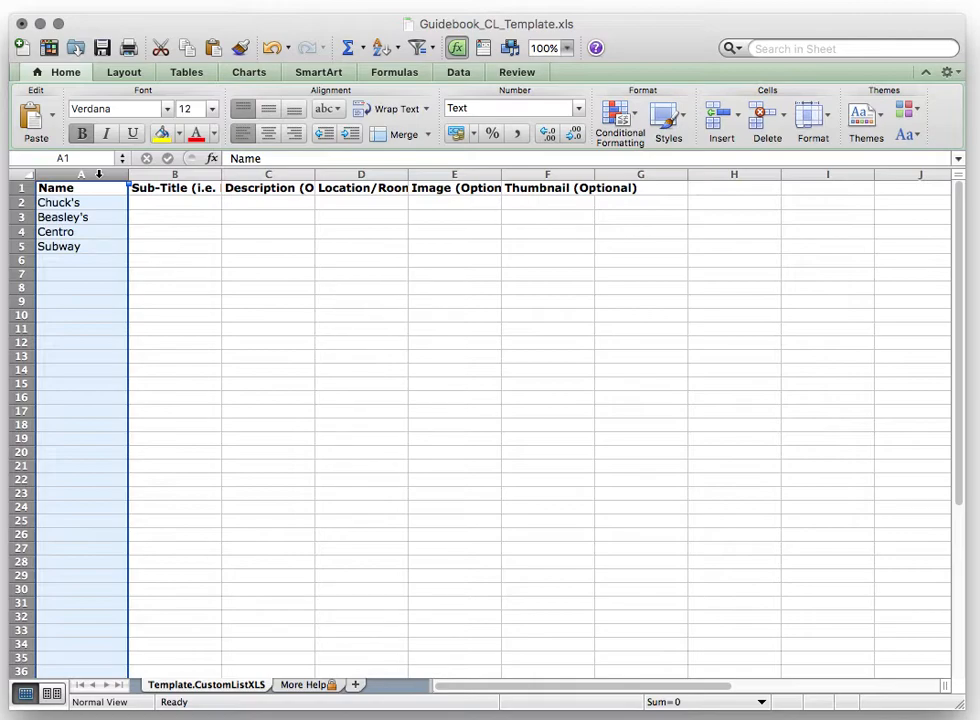
left_click(103, 188)
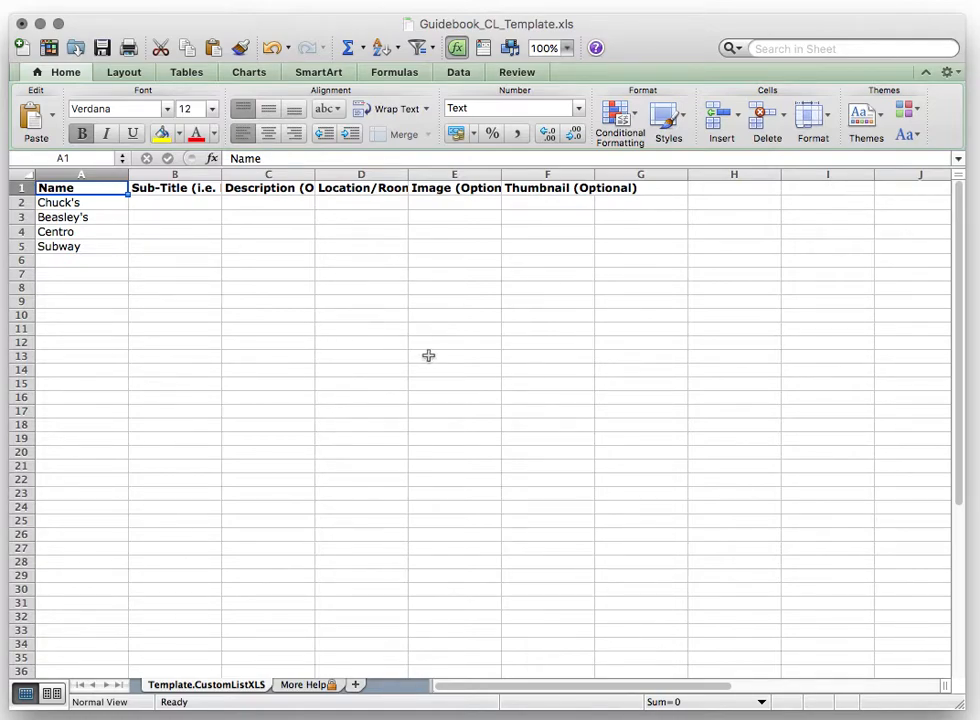
Step: Fill the Sub-Title column with Burgers, Southern, Mexican and Sandwich for the four restaurants, cells B2 to B5
left_click(153, 203)
left_click(167, 190)
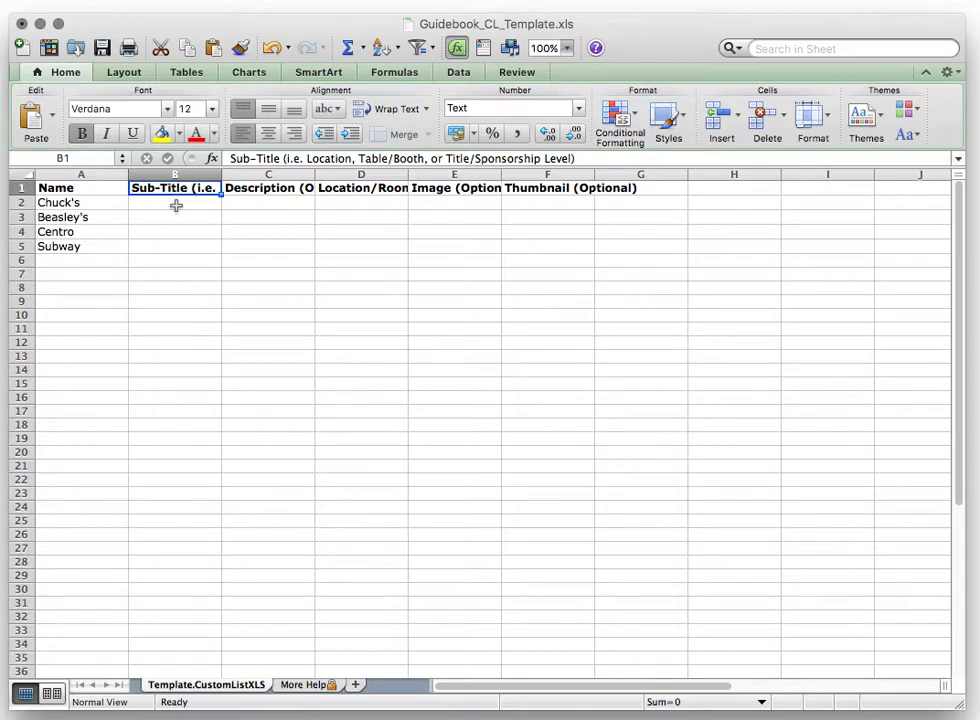
left_click(174, 204)
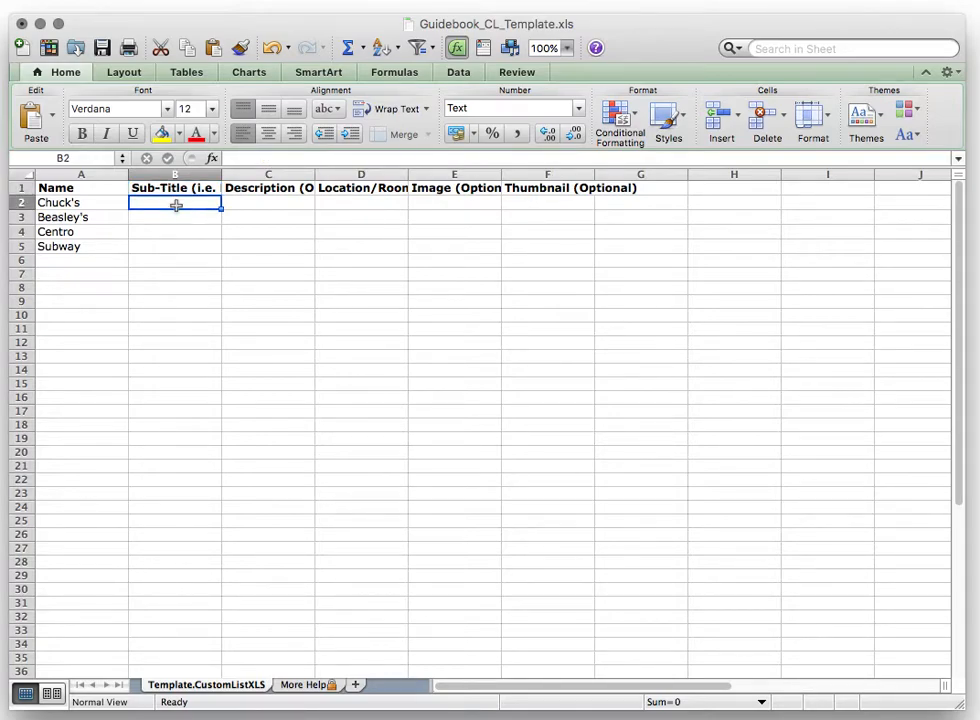
type("Burgers")
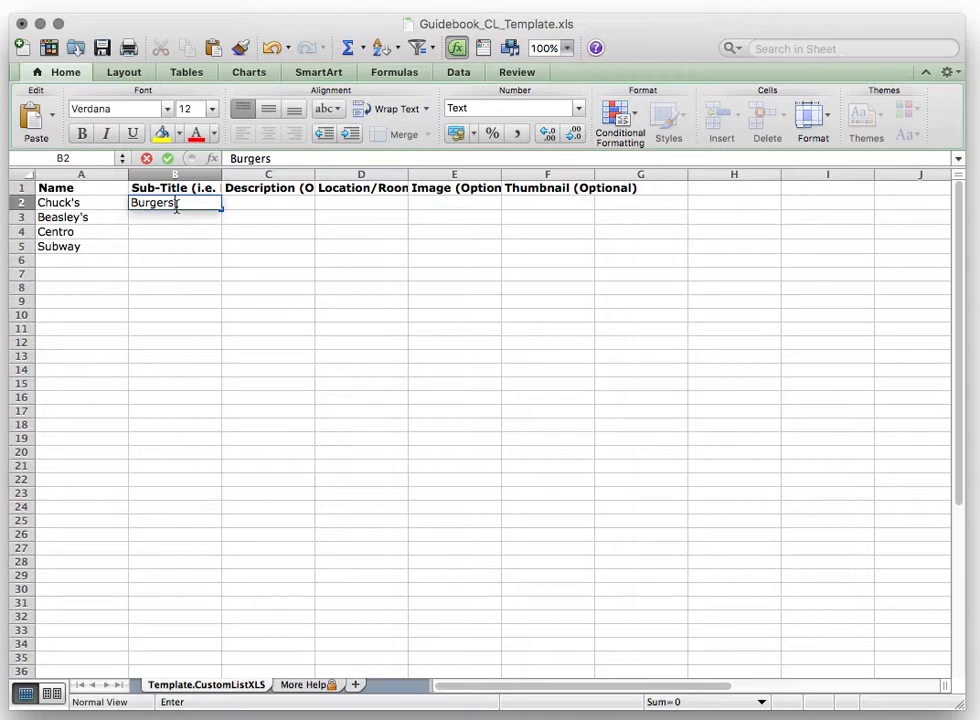
key("Return")
type("Sout")
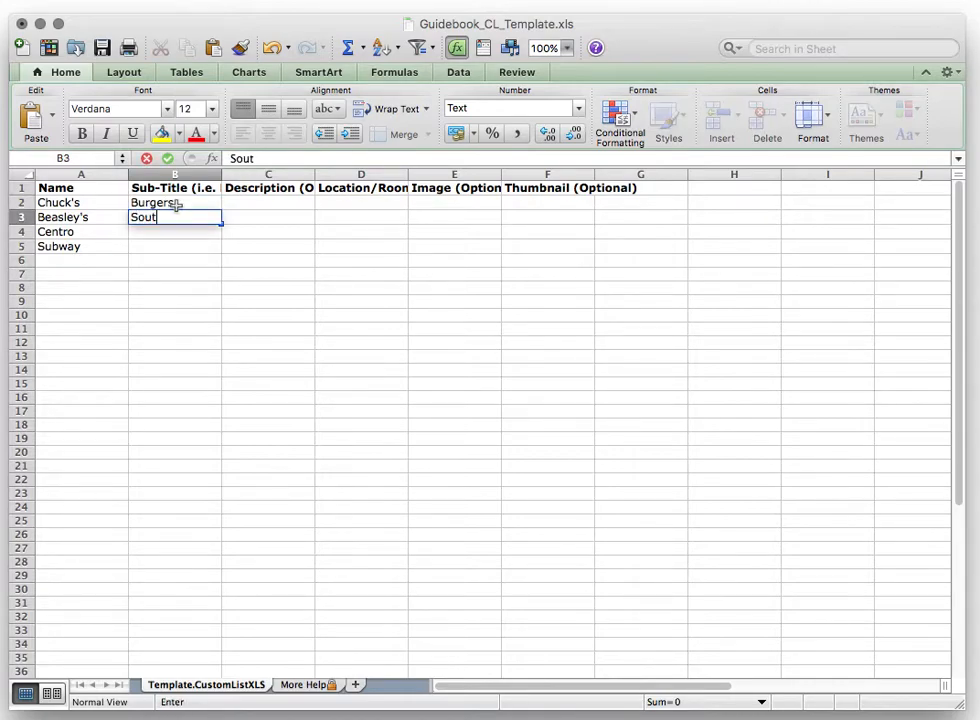
type("hern")
key("Return")
type("Mexican")
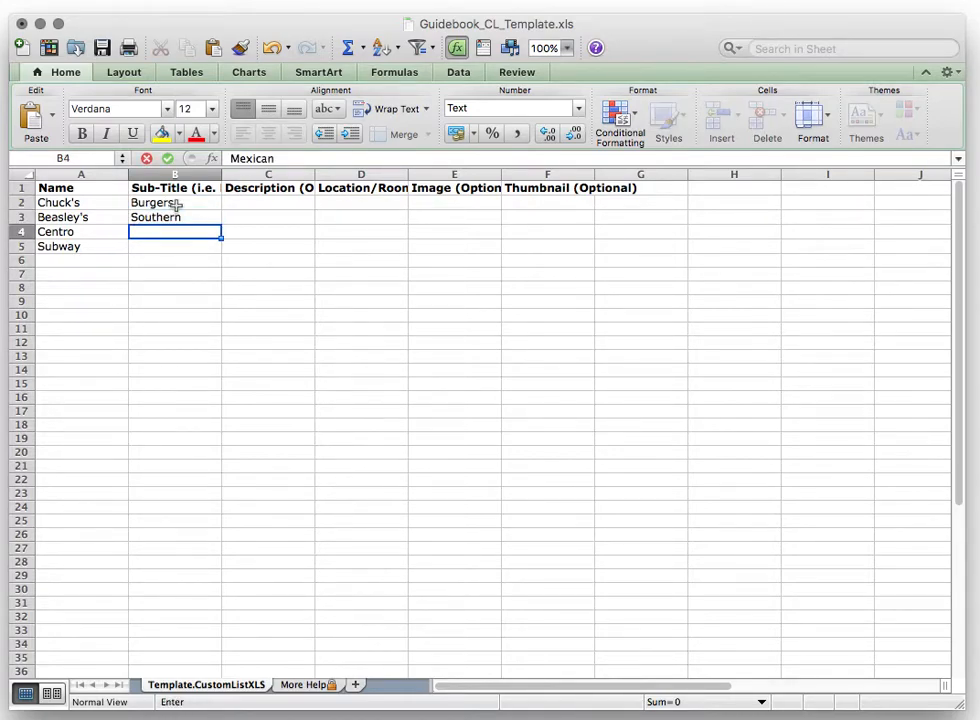
key("Return")
type("Sandwich")
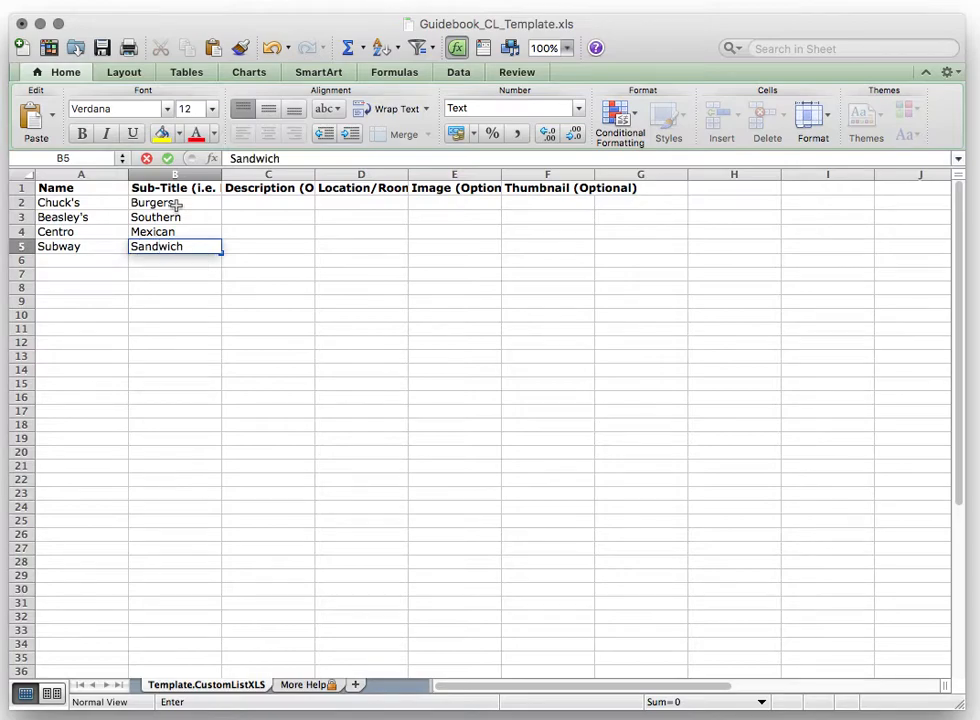
left_click(235, 203)
Step: Examine the Description (Optional) and Location/Room columns of the template
left_click(240, 189)
left_click(269, 202)
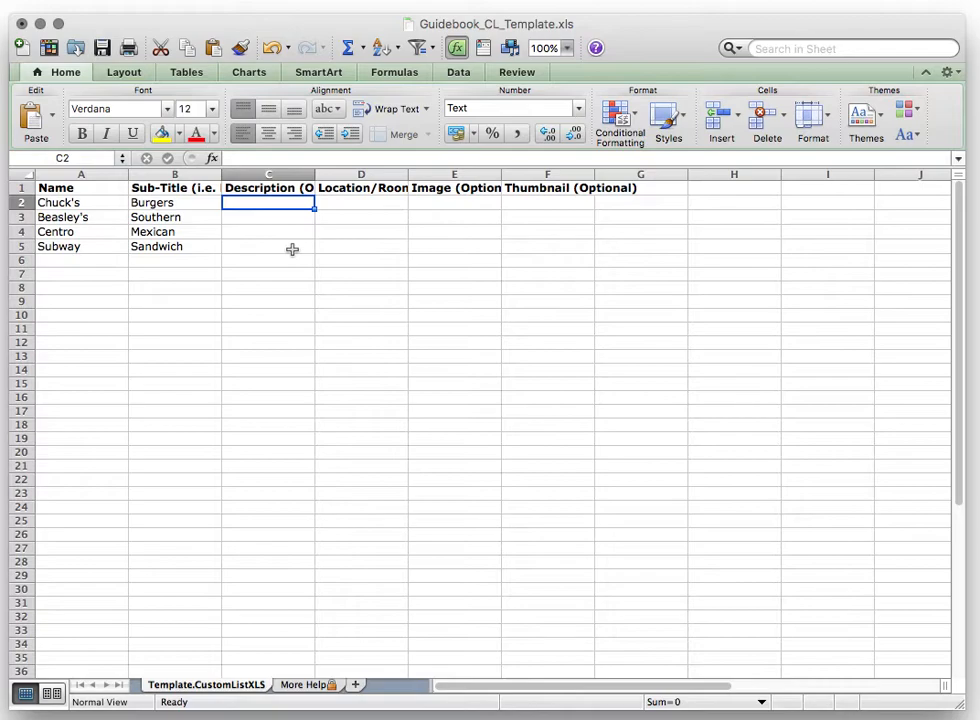
left_click(292, 249)
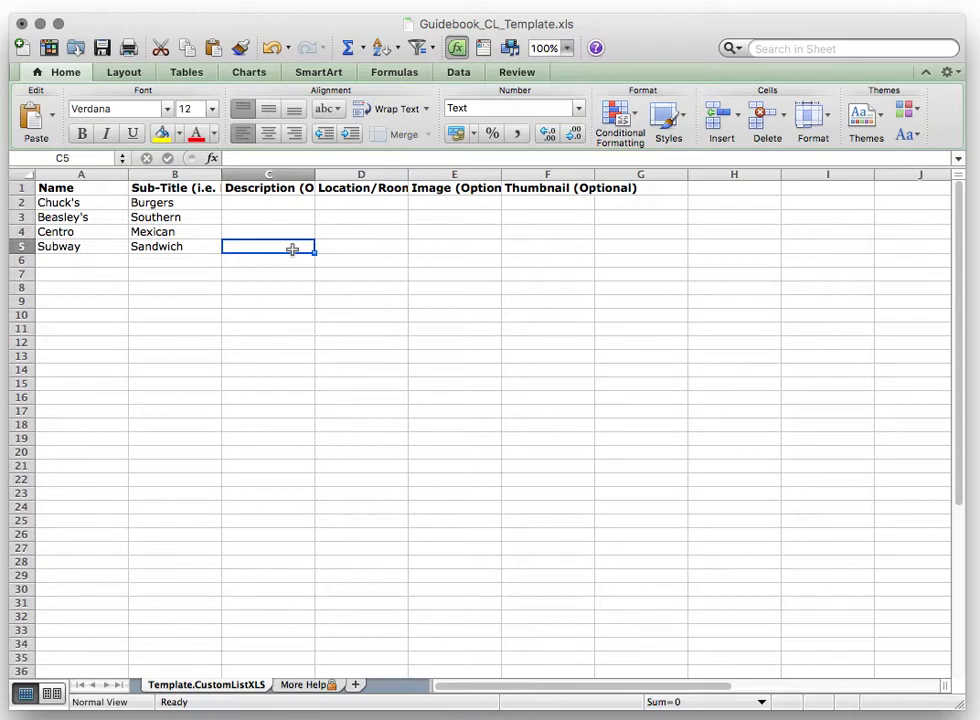
left_click(291, 173)
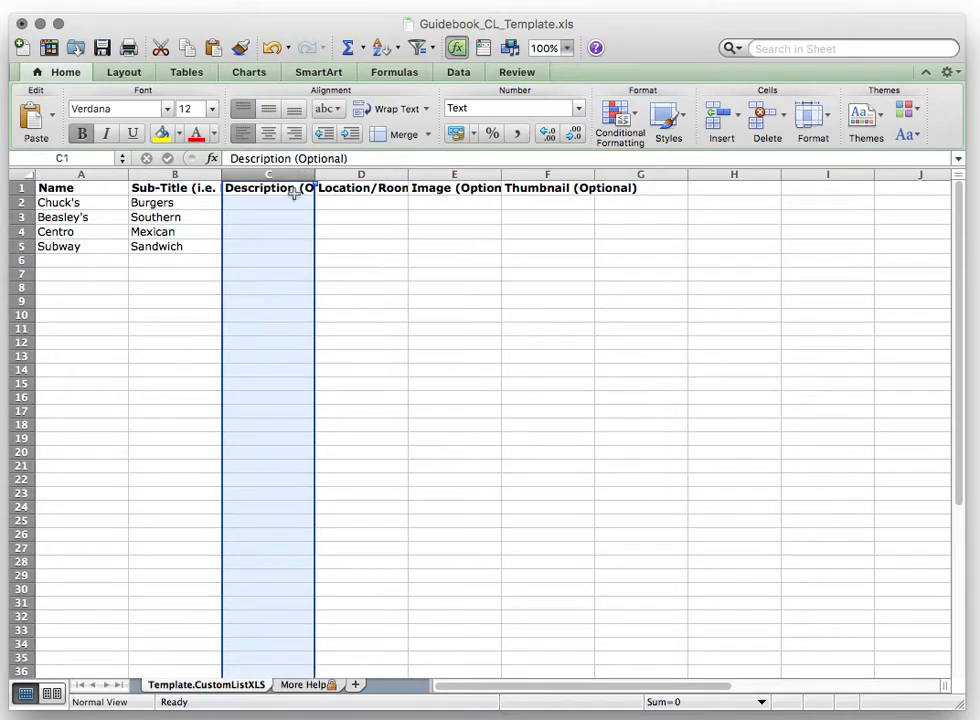
left_click(365, 174)
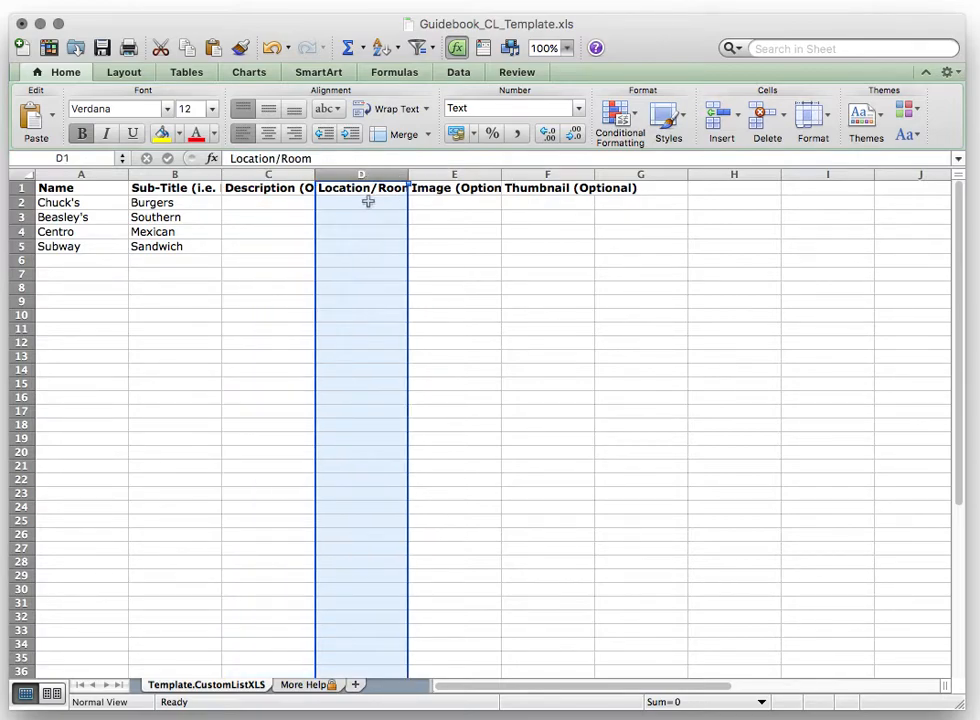
left_click(334, 201)
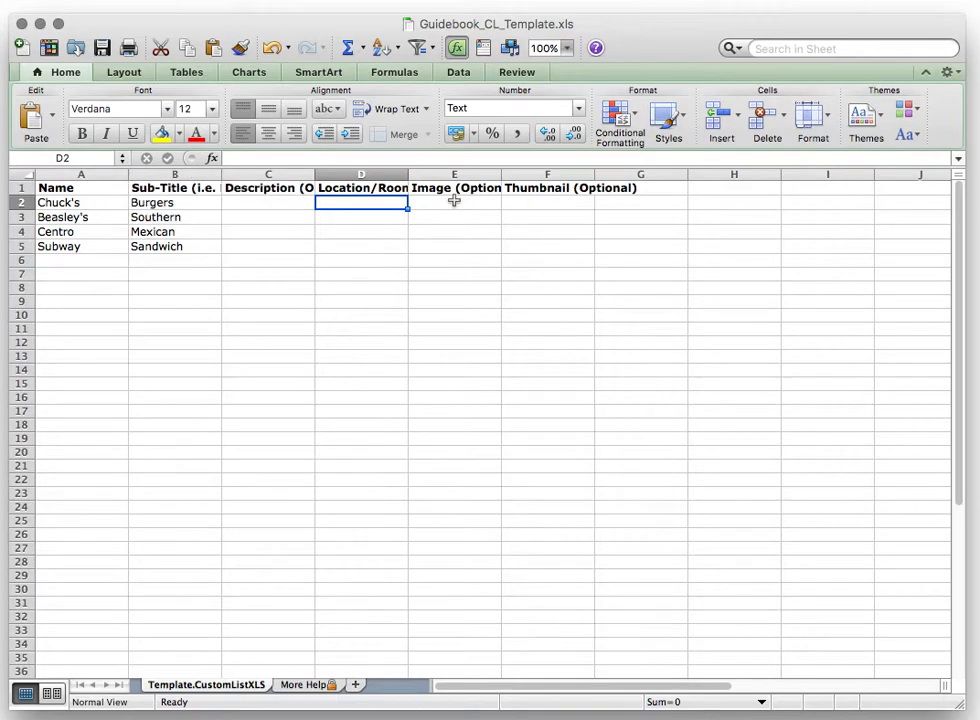
Step: Minimize the spreadsheet, close the Guidebook import page and reopen the Nearby Restaurants list
left_click(36, 22)
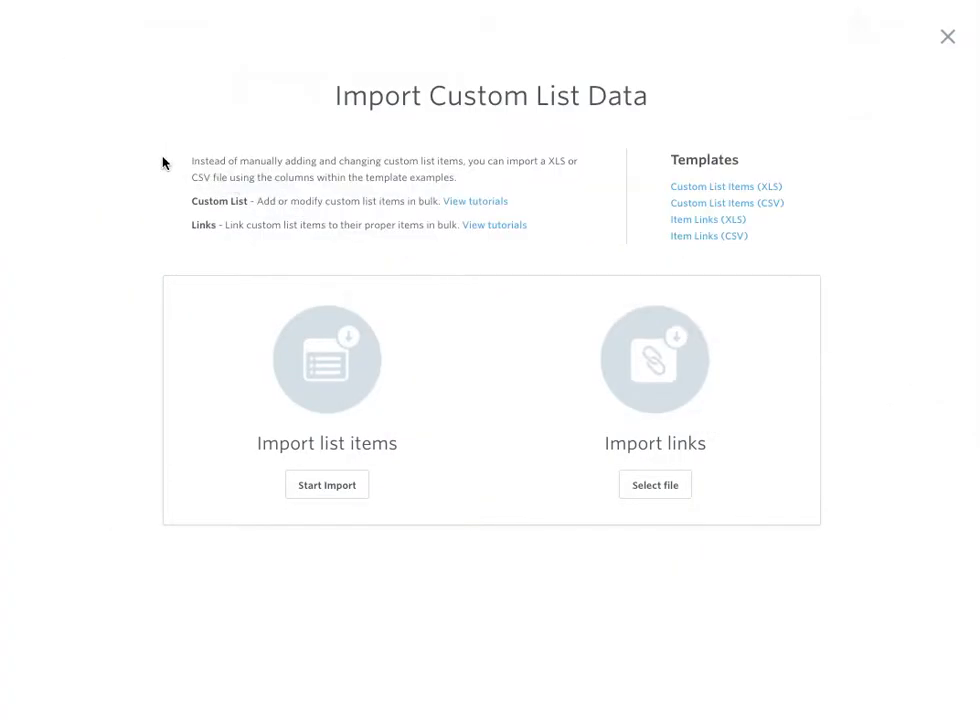
left_click(945, 42)
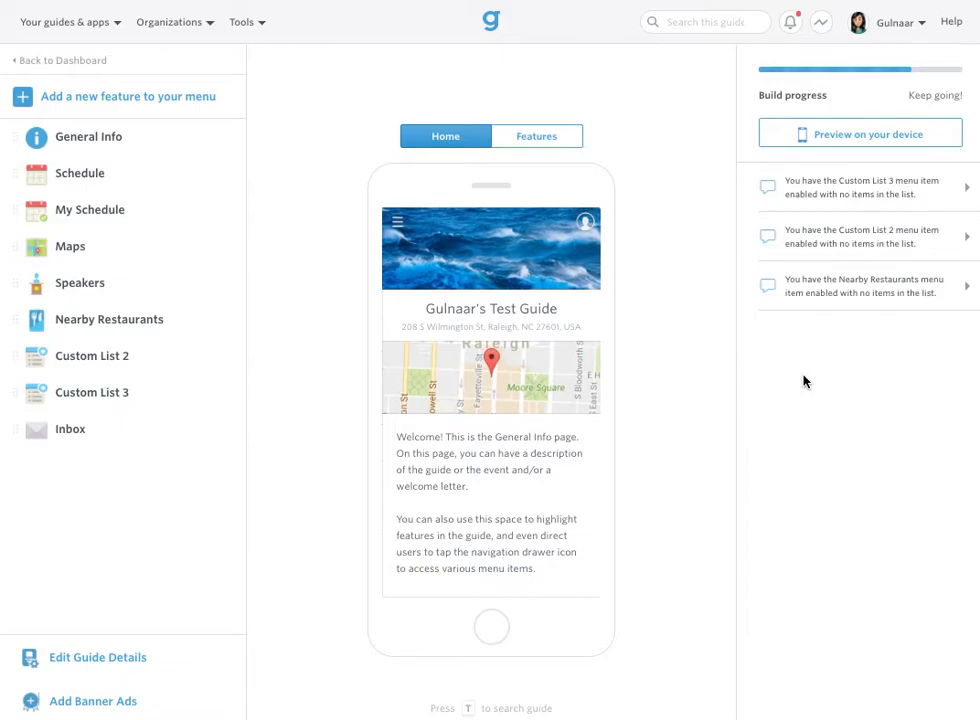
left_click(212, 338)
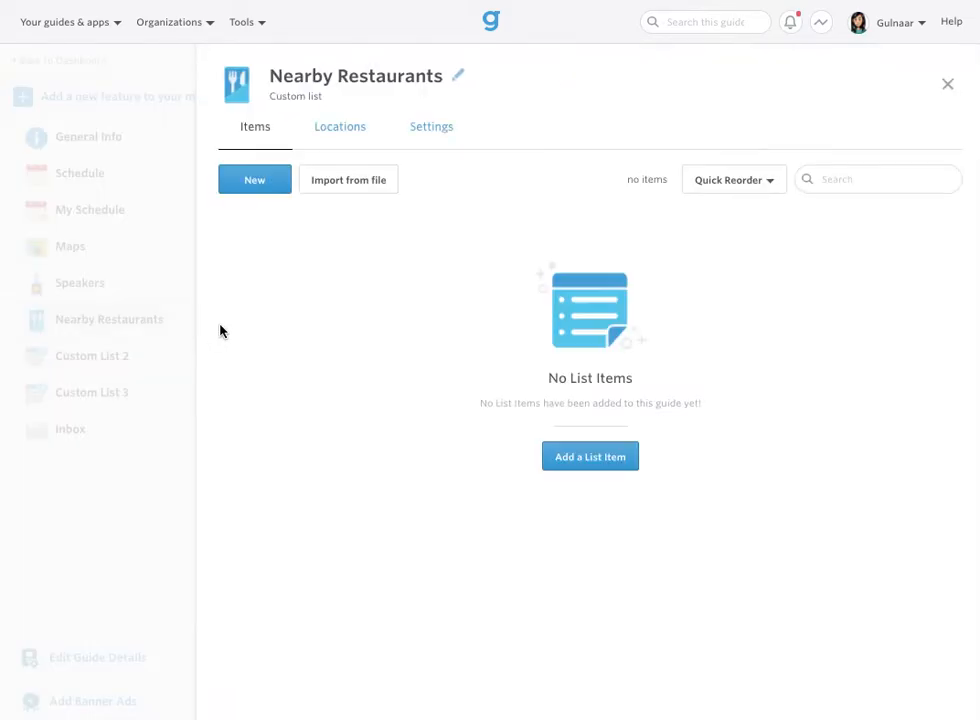
Step: Open the file import for Nearby Restaurants and select Guidebook_CL_Template.xls from the Downloads folder as the list items file
left_click(370, 194)
double_click(712, 164)
left_click(818, 217)
left_click_drag(258, 449, 427, 444)
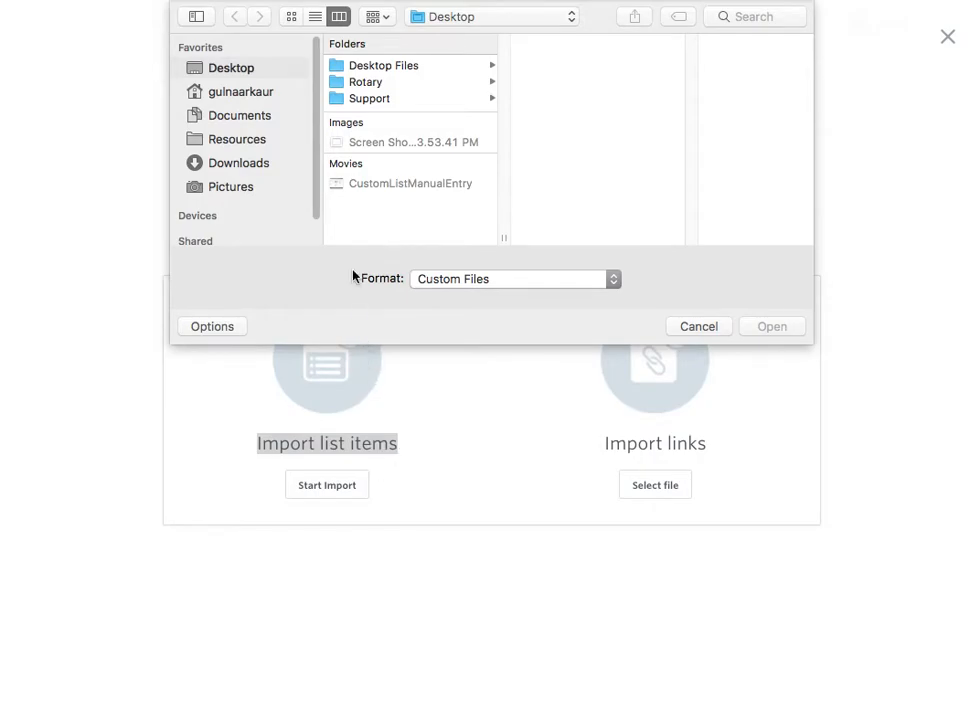
left_click(265, 164)
left_click(421, 67)
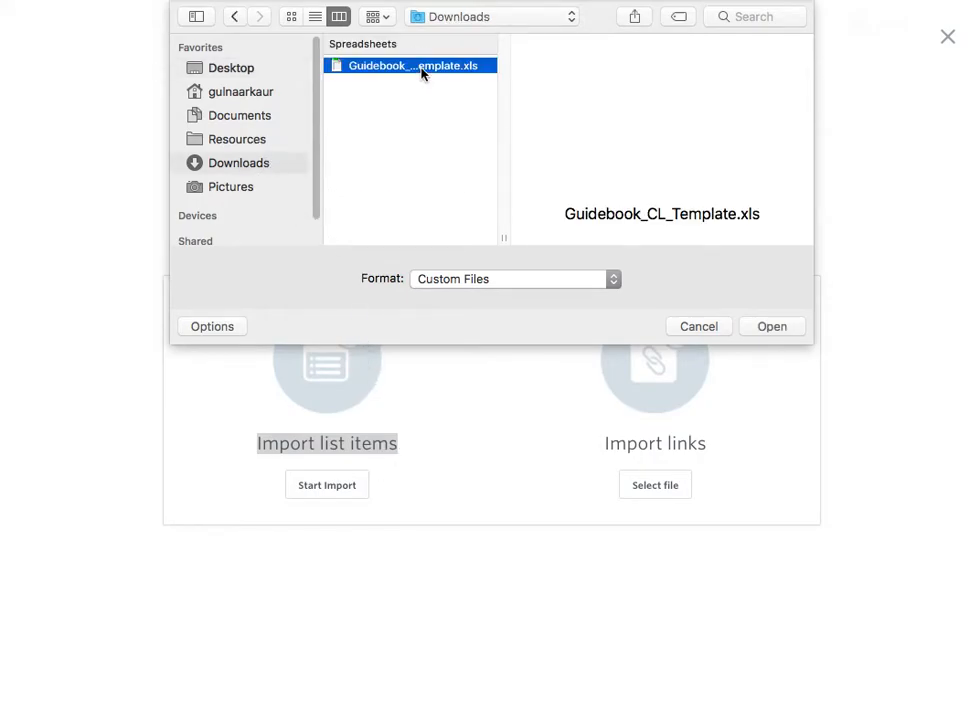
left_click(761, 328)
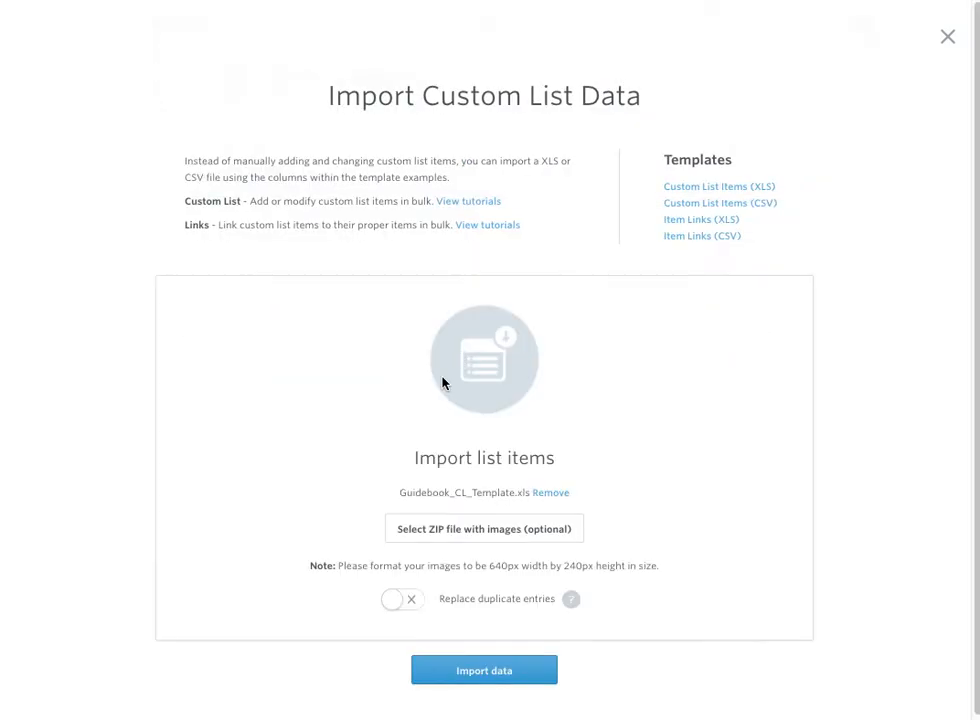
Step: Import the data from the selected spreadsheet without an image ZIP and continue building the guide
left_click_drag(403, 490, 474, 492)
left_click(472, 667)
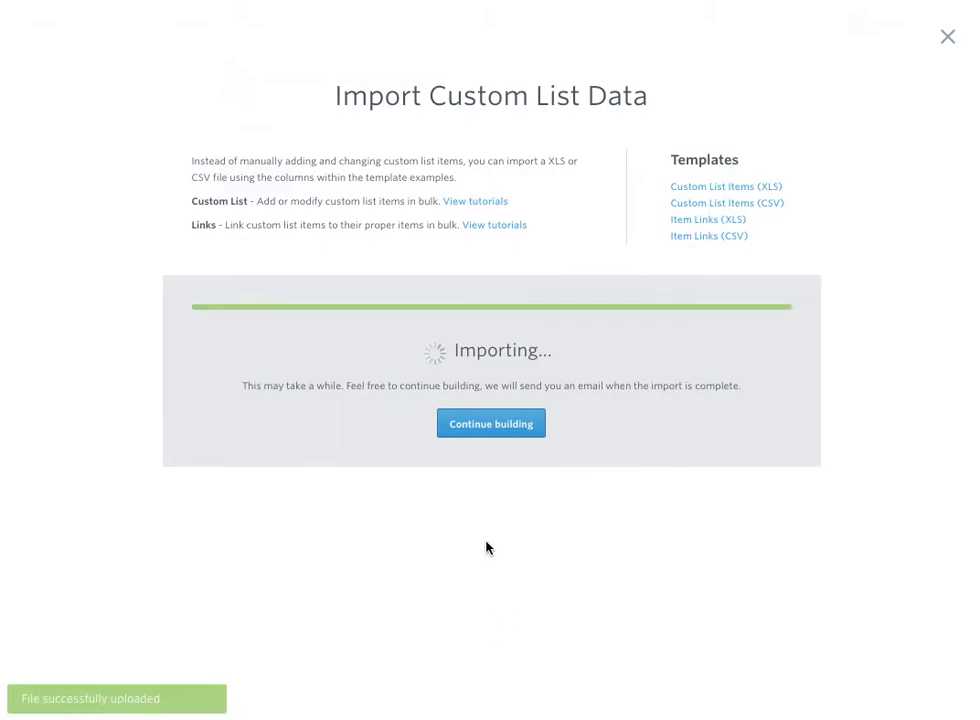
left_click(493, 429)
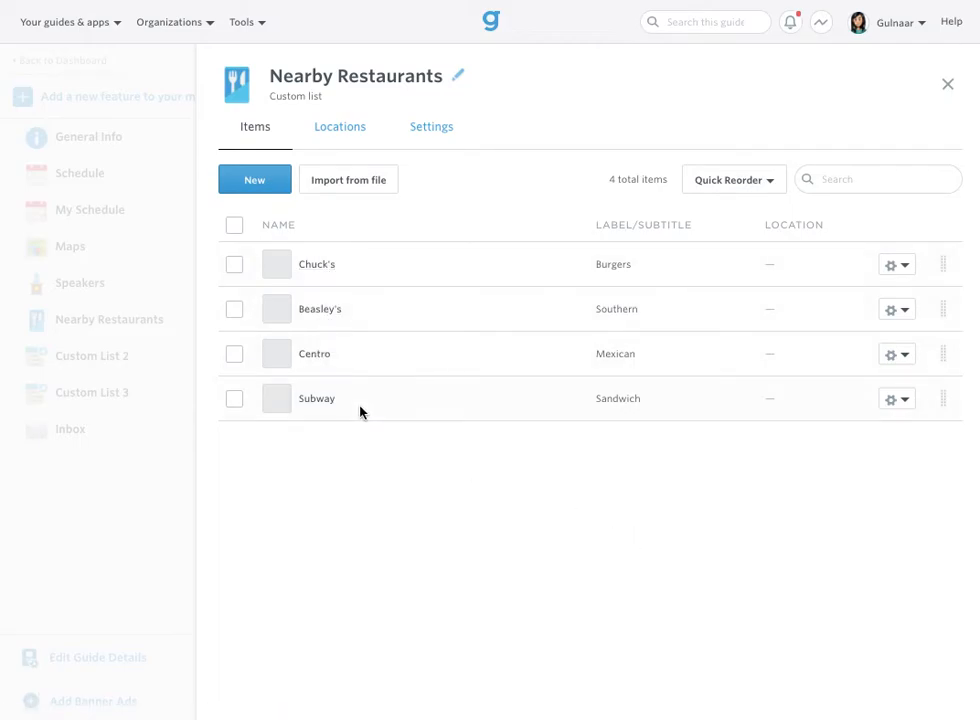
Step: Examine the Name, Label / Subtitle, Location and Description fields of the imported Chuck's item and close its details
left_click(327, 270)
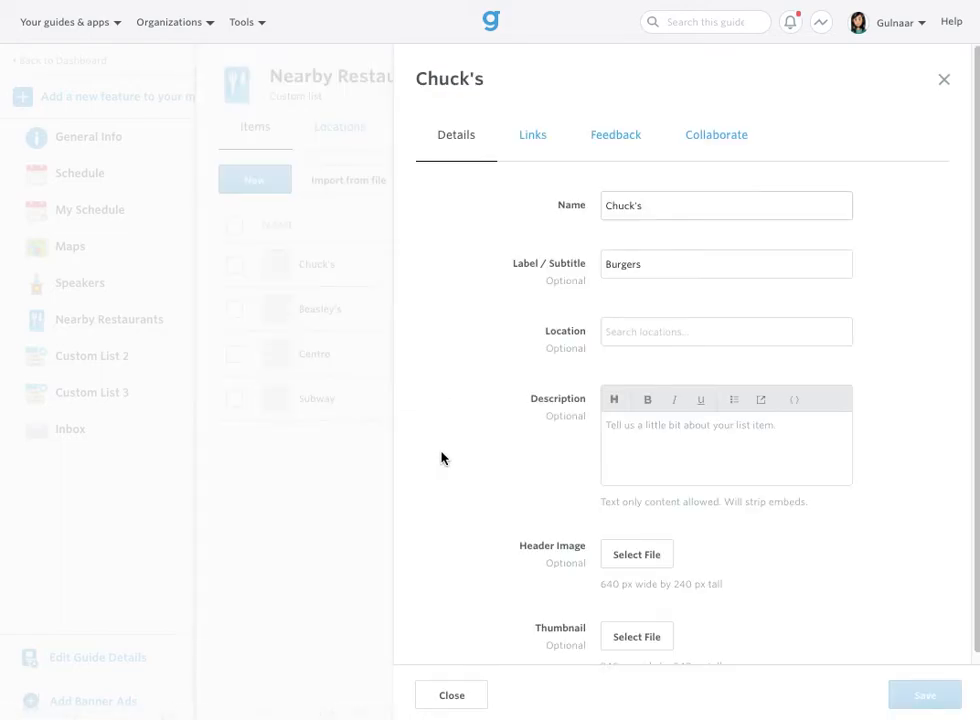
double_click(571, 206)
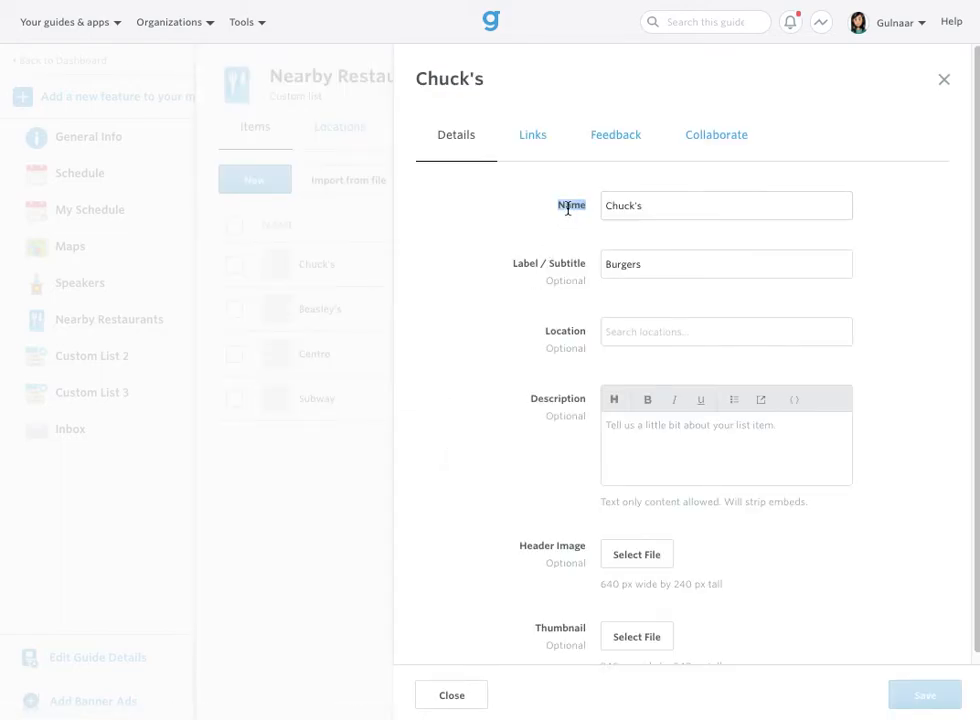
double_click(572, 264)
left_click(567, 331)
double_click(567, 331)
double_click(564, 402)
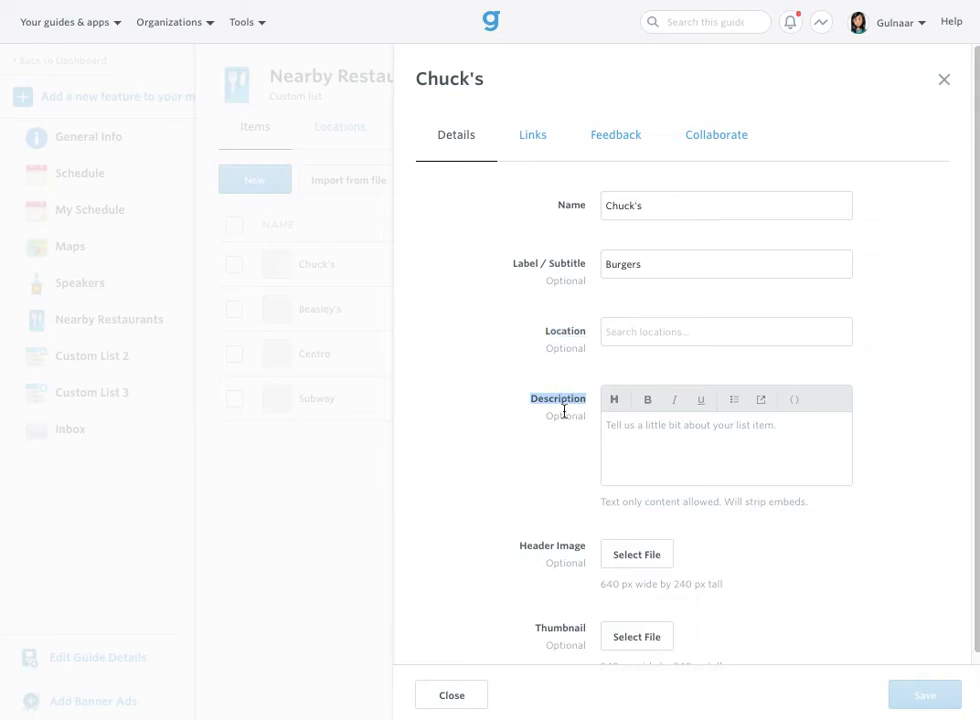
left_click(506, 422)
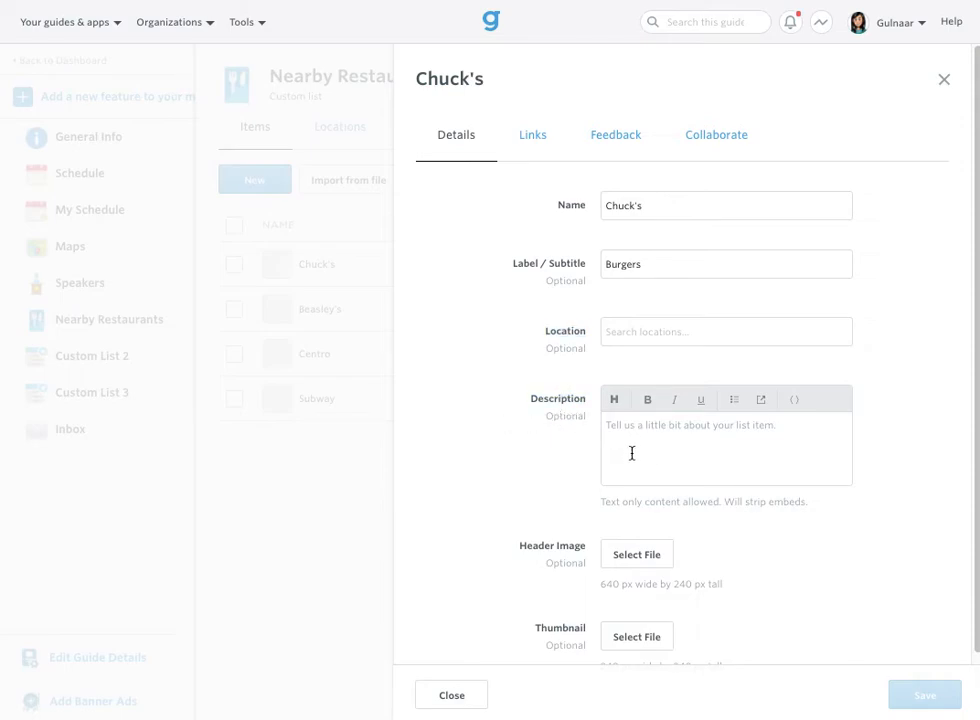
left_click(470, 695)
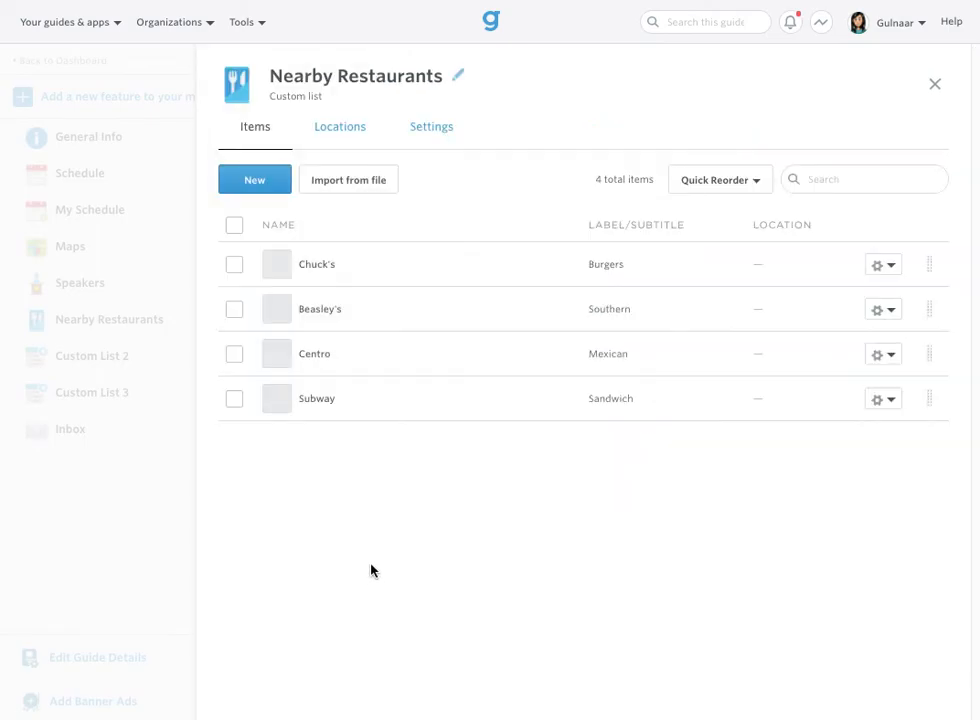
Step: Leave the Nearby Restaurants list, look at the items of Custom List 2 and return to the guide overview
left_click(155, 521)
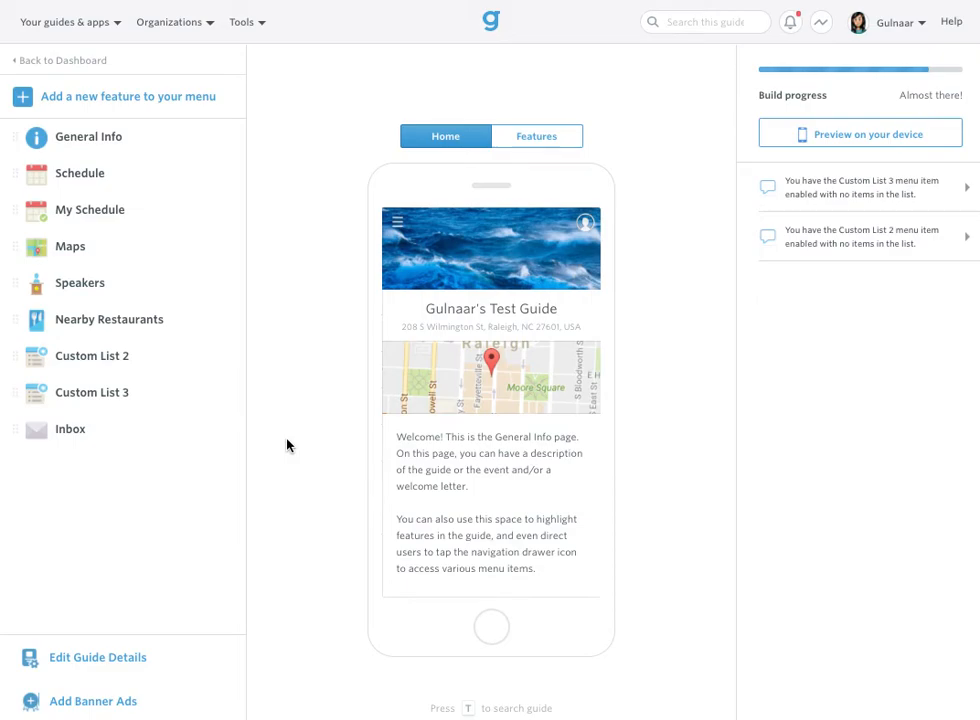
left_click(142, 362)
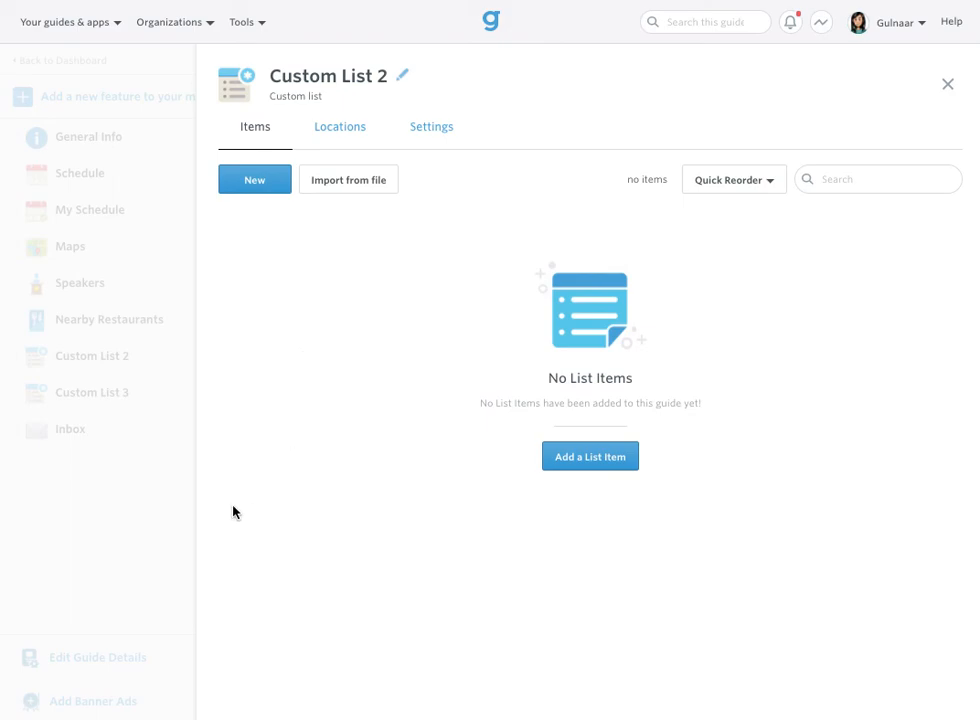
left_click(160, 498)
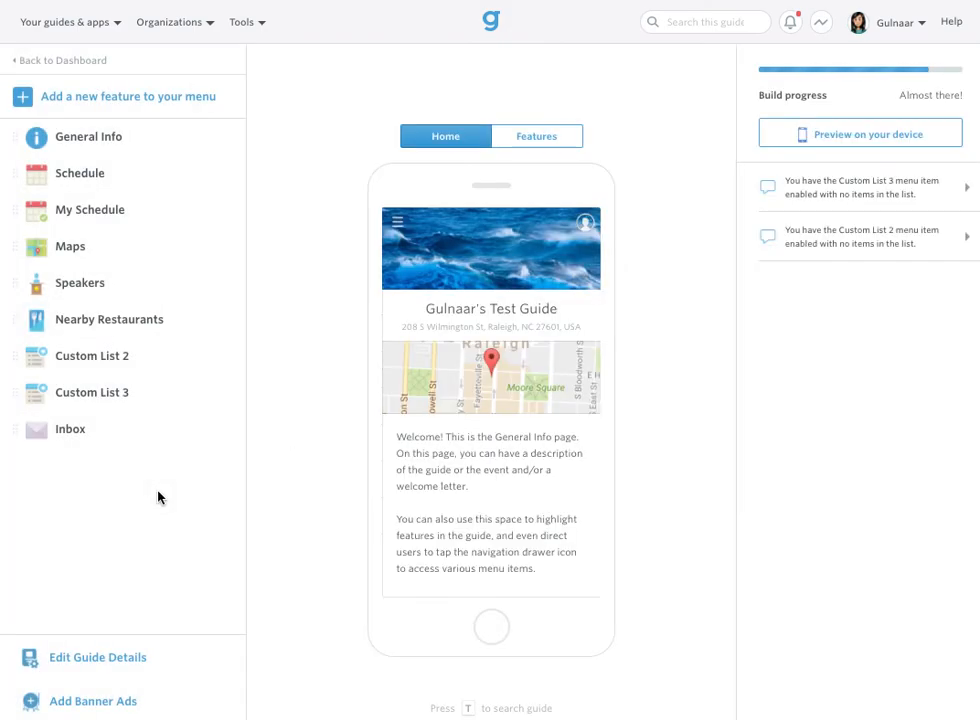